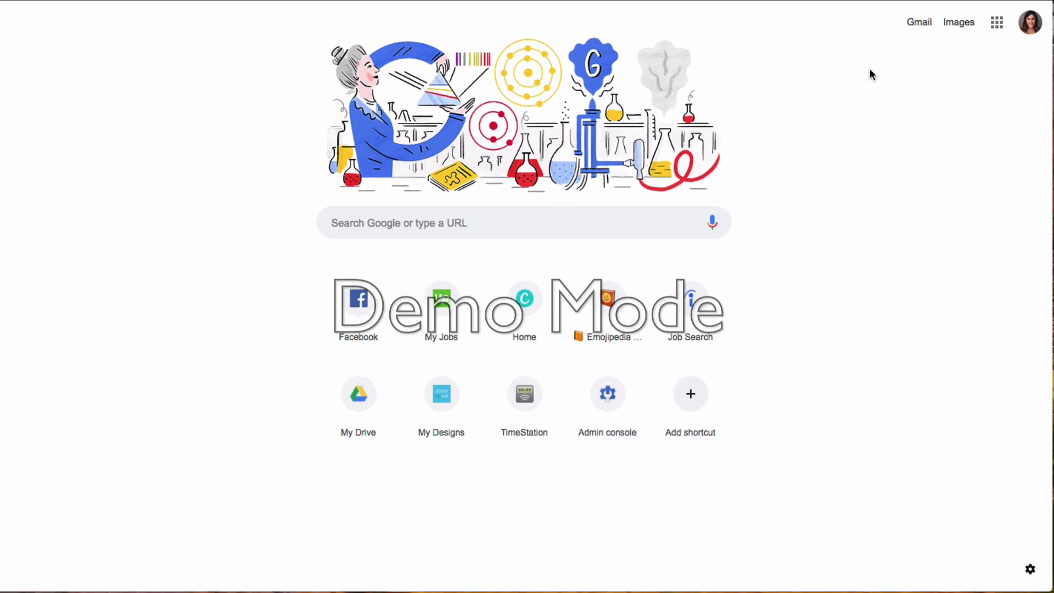
# - Launch the Google Admin console from the Google apps menu in Chrome
pyautogui.click(995, 24)
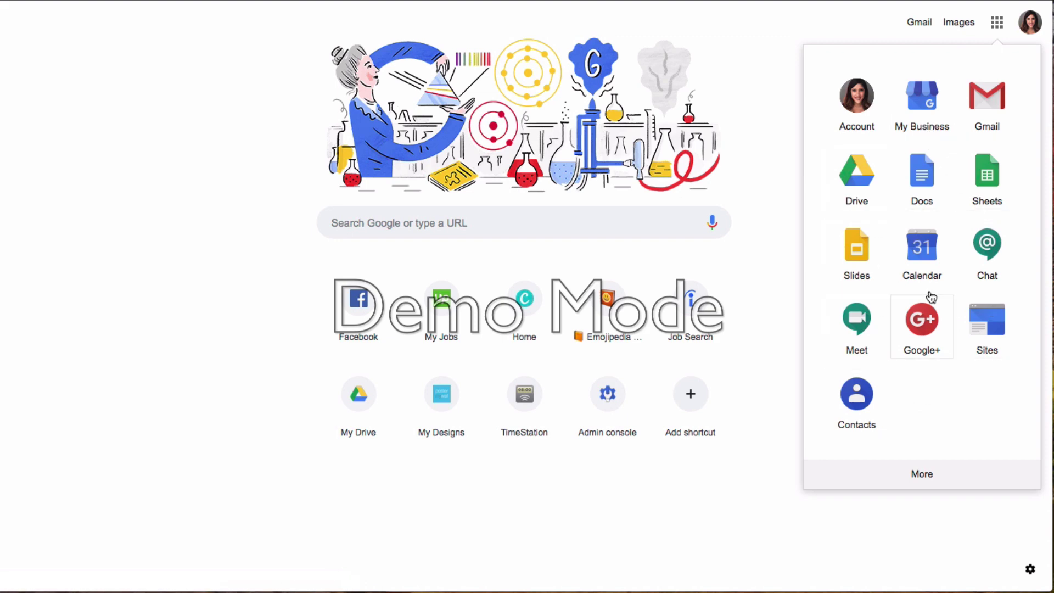
pyautogui.click(911, 480)
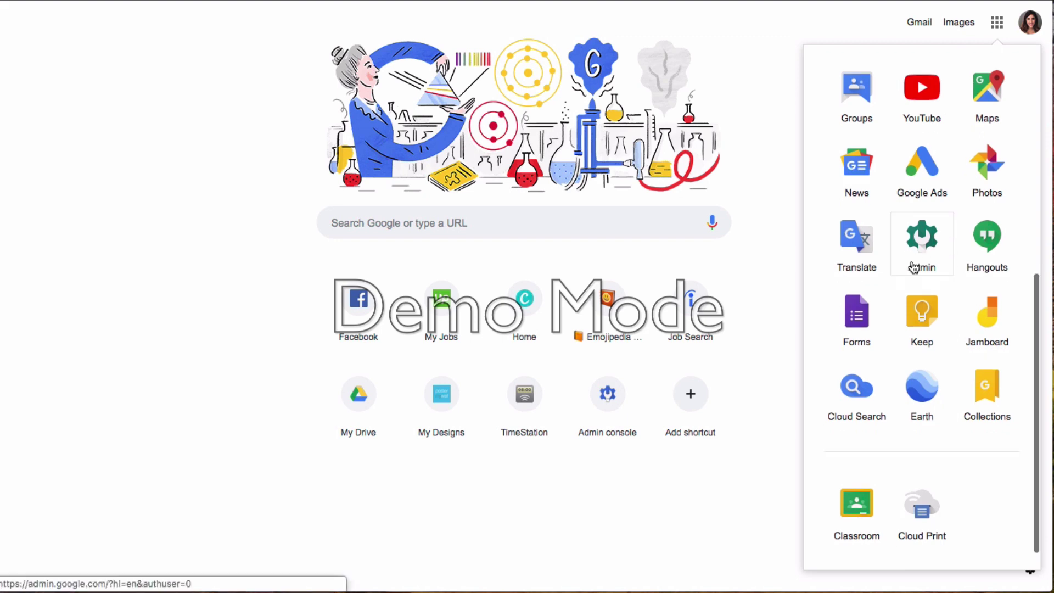
pyautogui.click(918, 240)
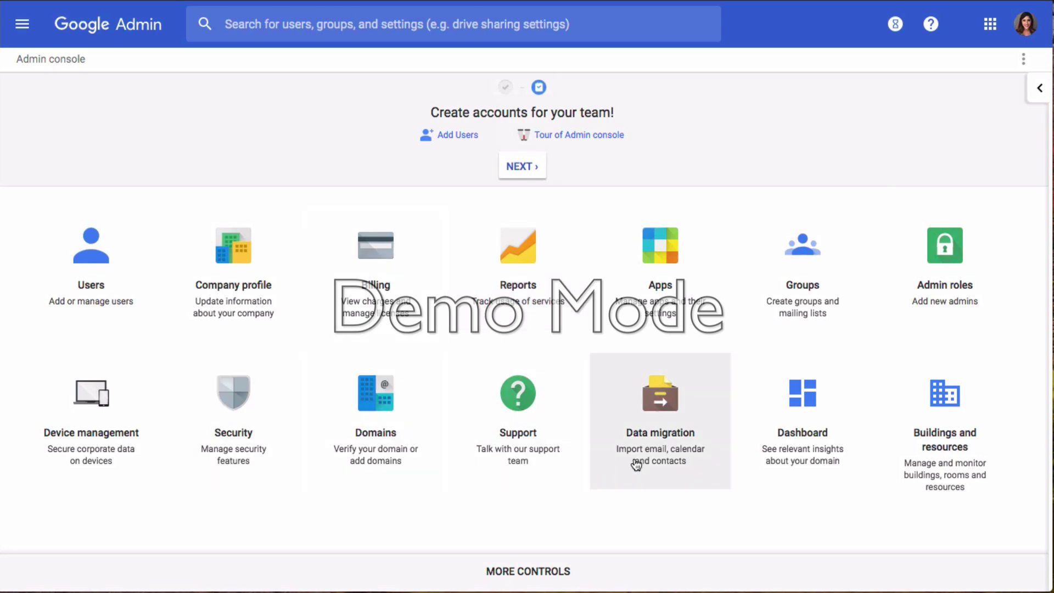
# - Go to Buildings and resources and open the Resources list for editing
pyautogui.click(946, 449)
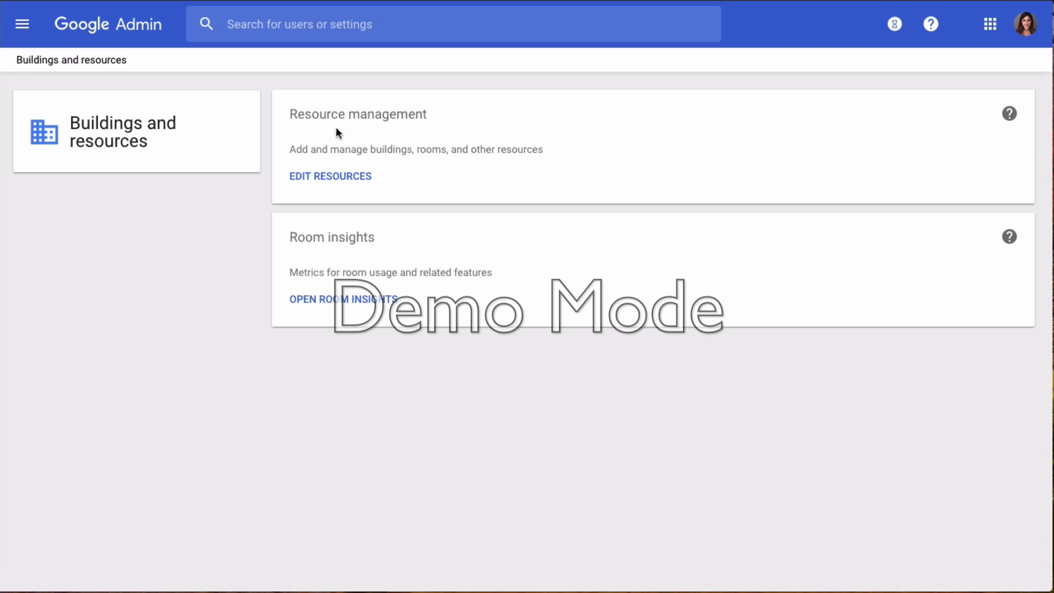
pyautogui.click(309, 178)
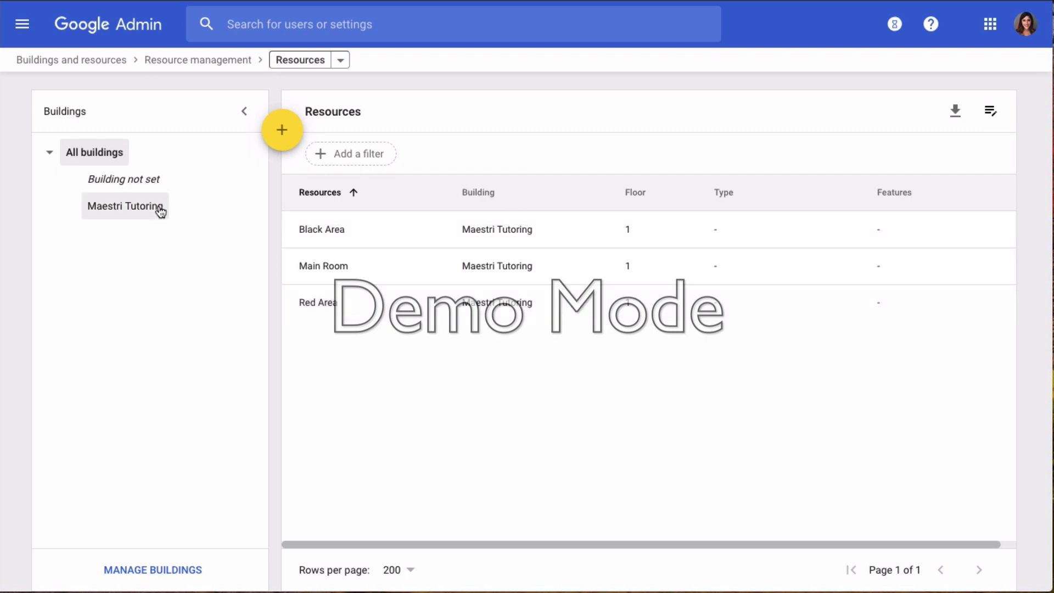
# - Add a building named 'New Office' with description '1st Floor' and 1 floor
pyautogui.click(153, 569)
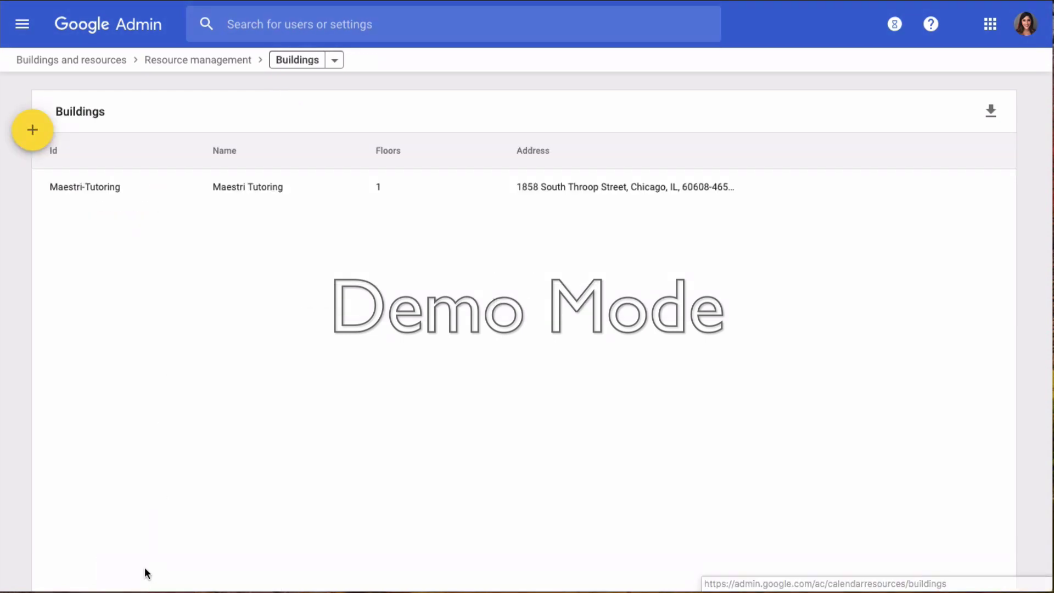
pyautogui.click(37, 138)
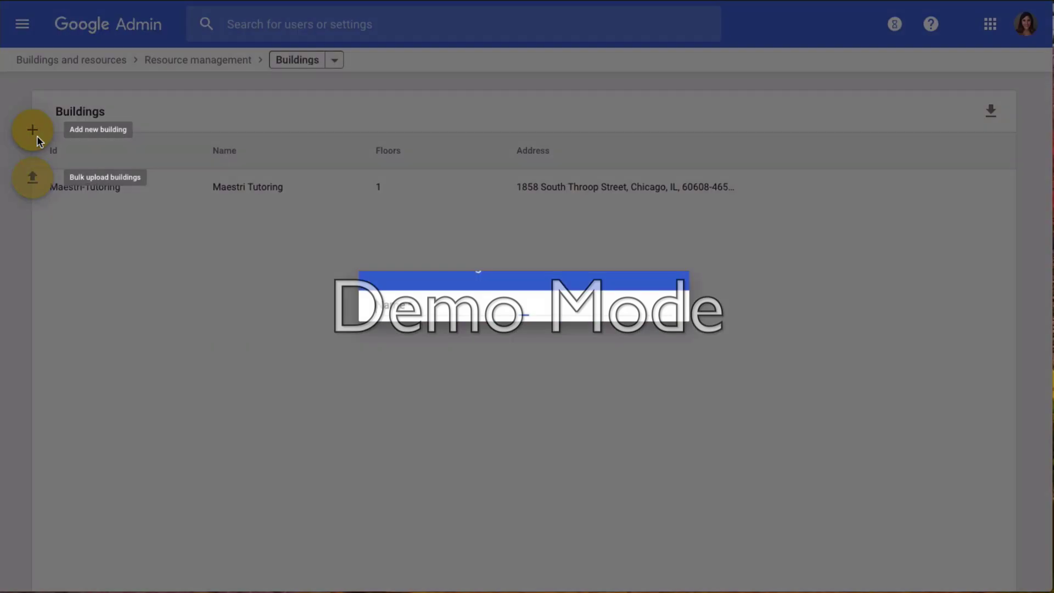
pyautogui.click(449, 226)
pyautogui.write('N')
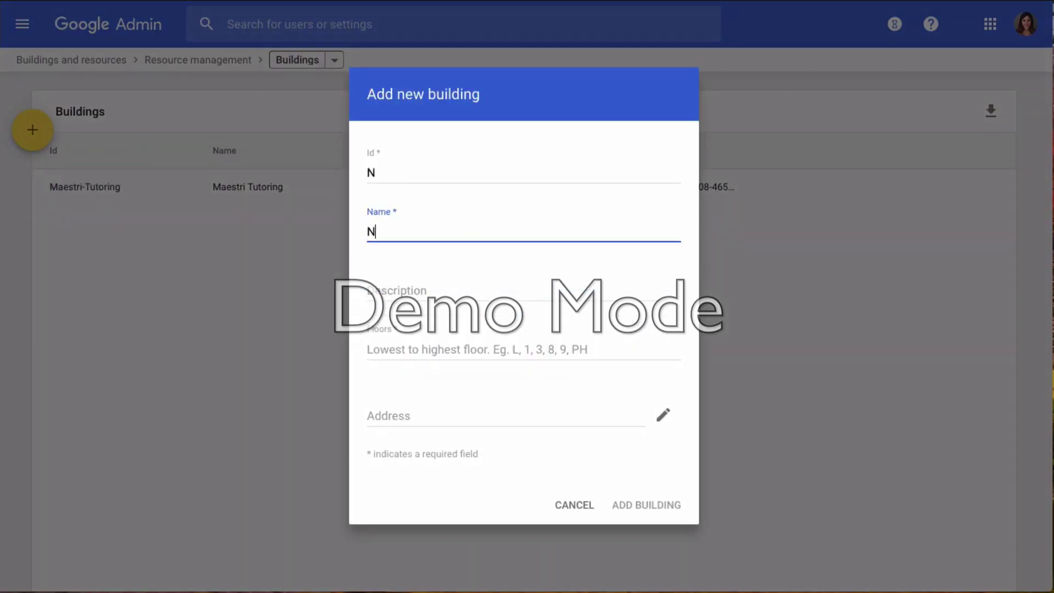
pyautogui.write('ew Office')
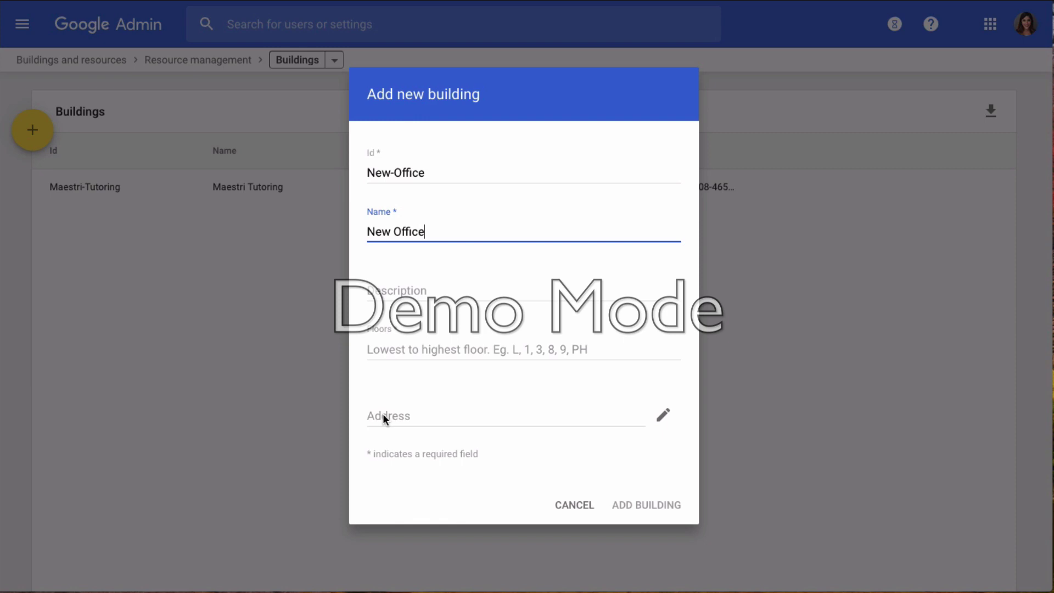
pyautogui.click(430, 292)
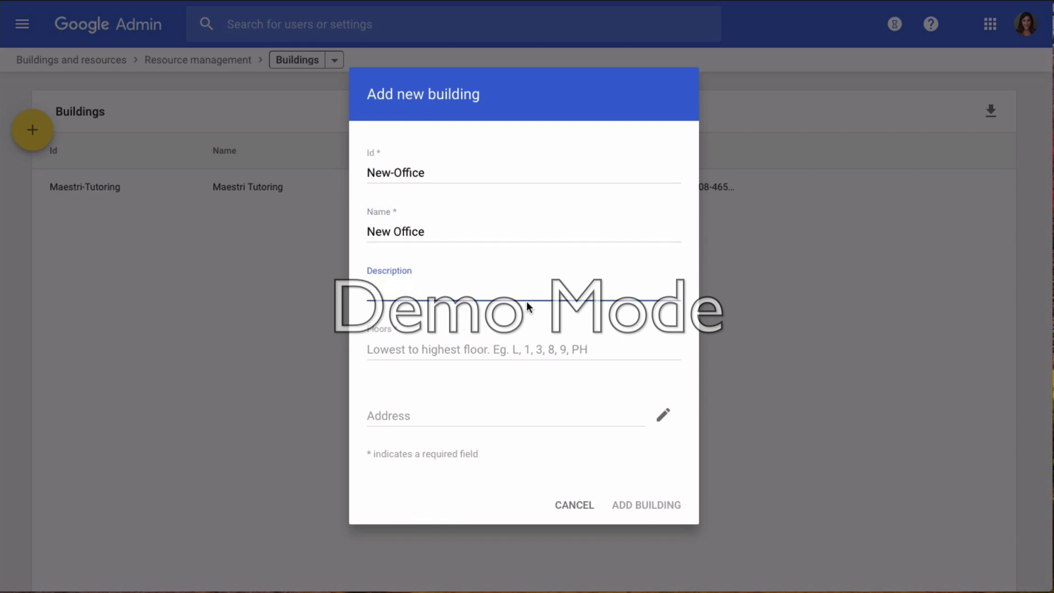
pyautogui.write('1st Floor')
pyautogui.click(513, 351)
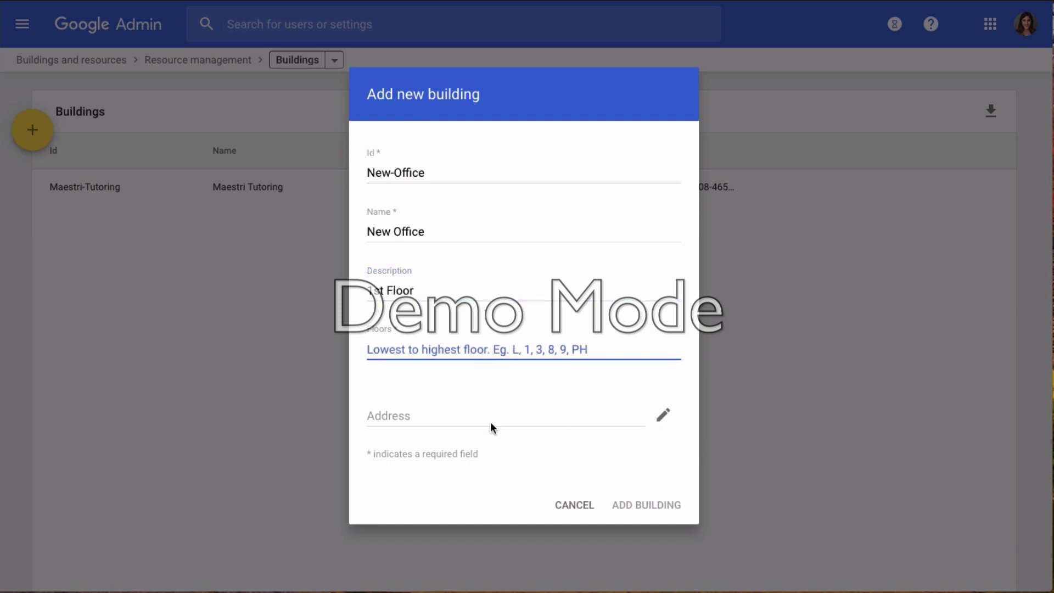
pyautogui.write('1')
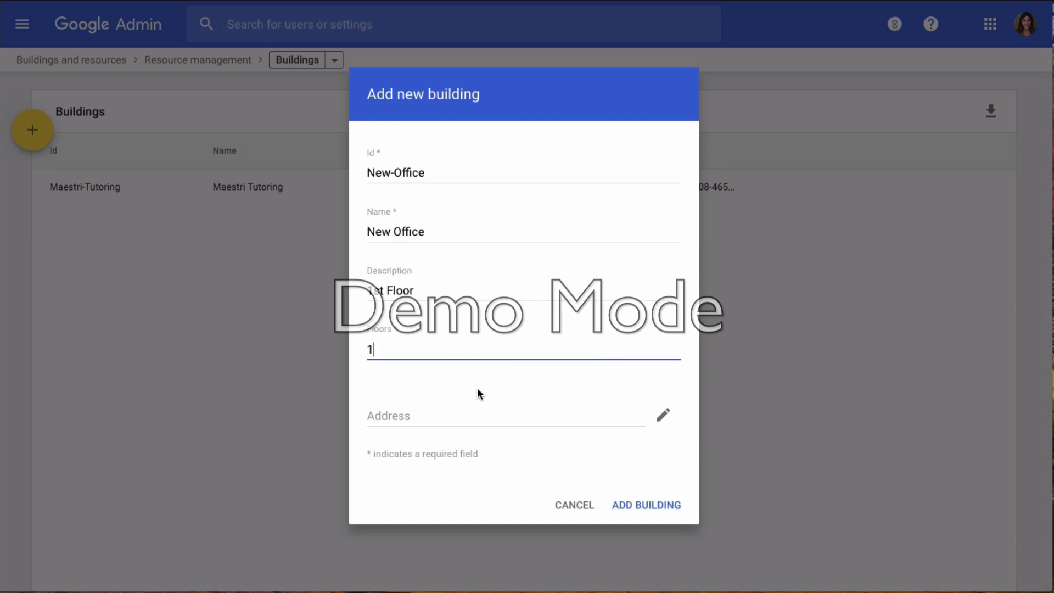
pyautogui.click(643, 504)
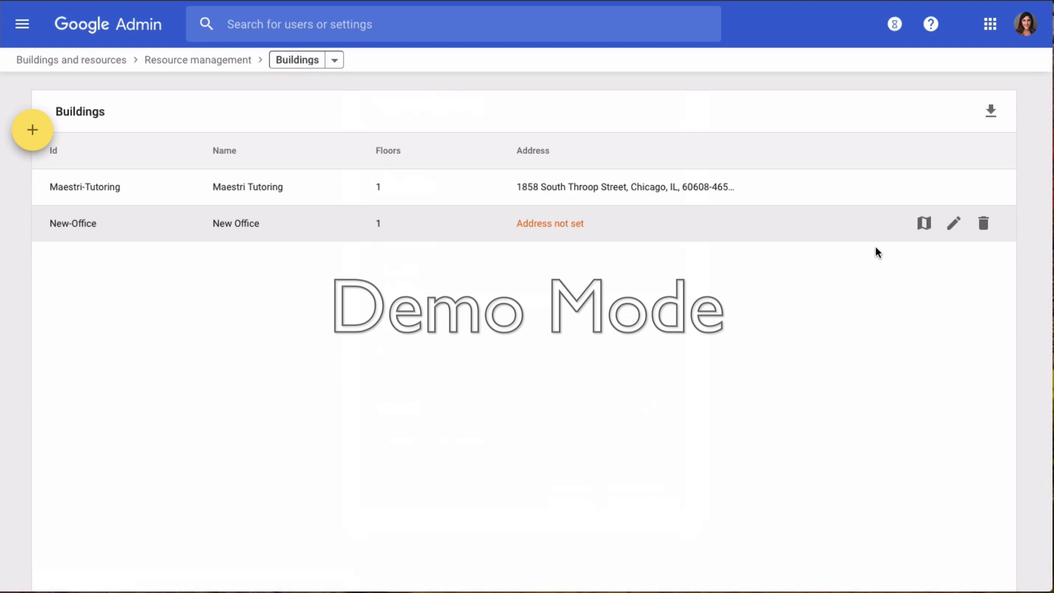
# - Close the New Office edit dialog unchanged and filter Resources to the New Office building
pyautogui.click(948, 231)
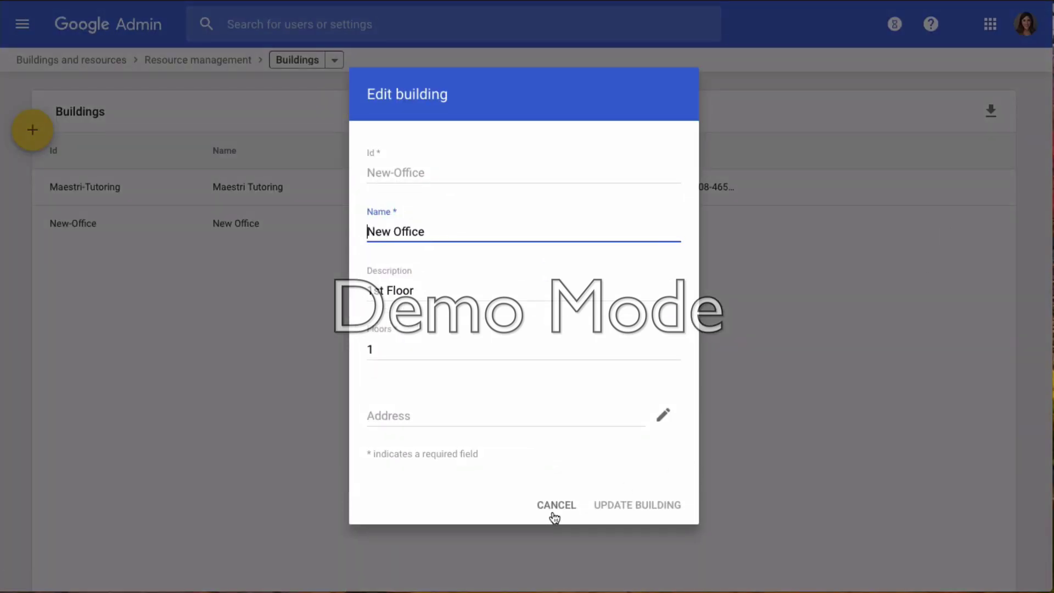
pyautogui.click(555, 505)
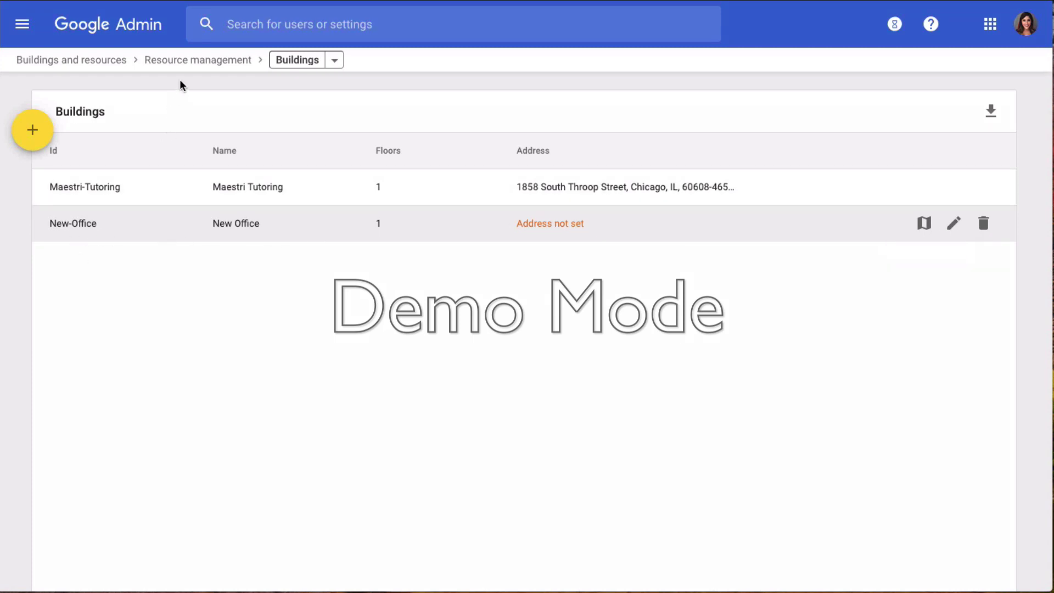
pyautogui.rightClick(206, 60)
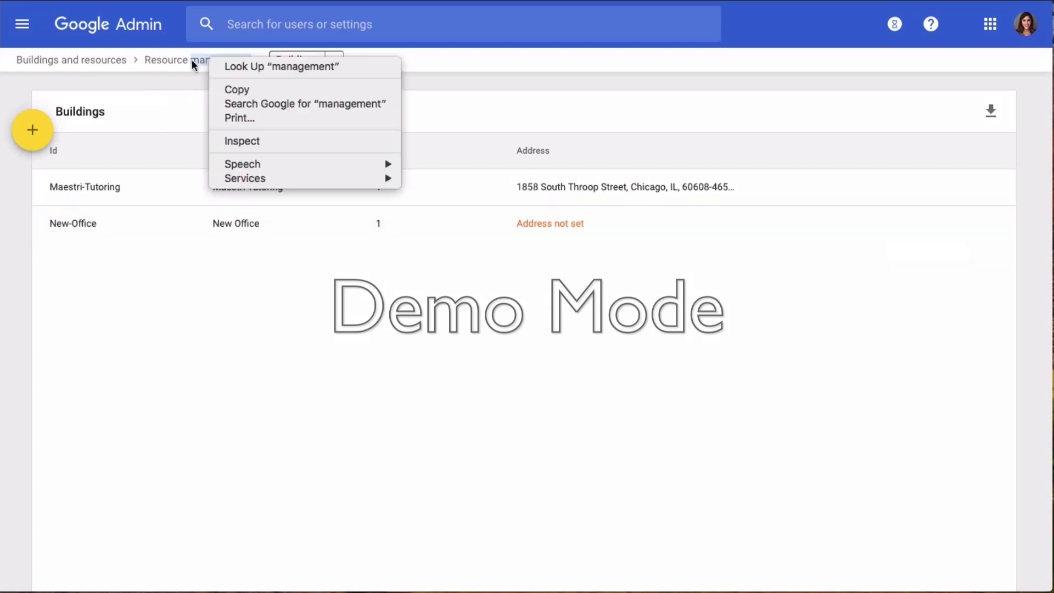
pyautogui.rightClick(180, 60)
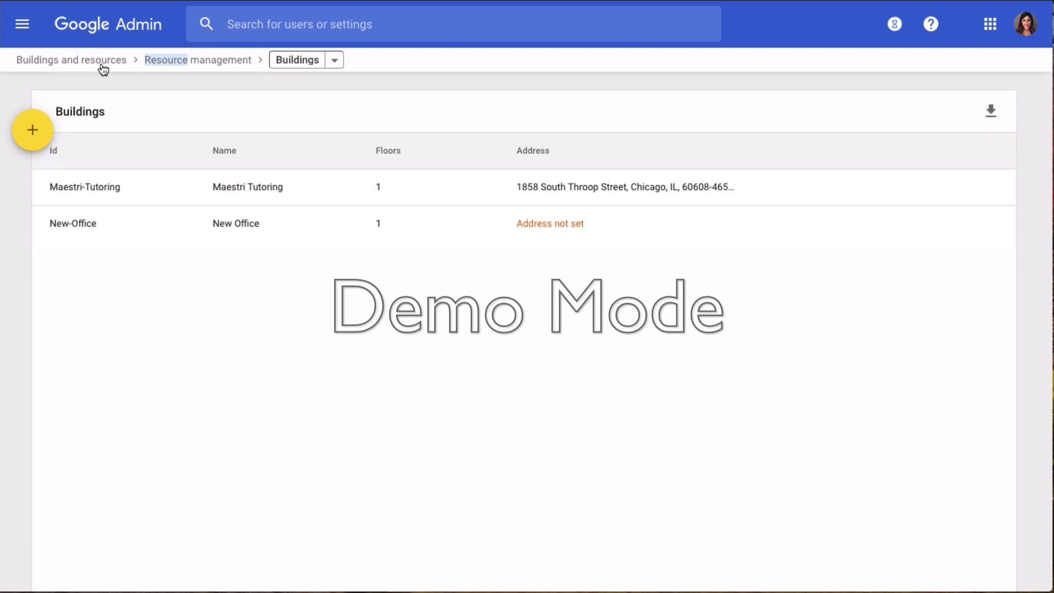
pyautogui.click(102, 64)
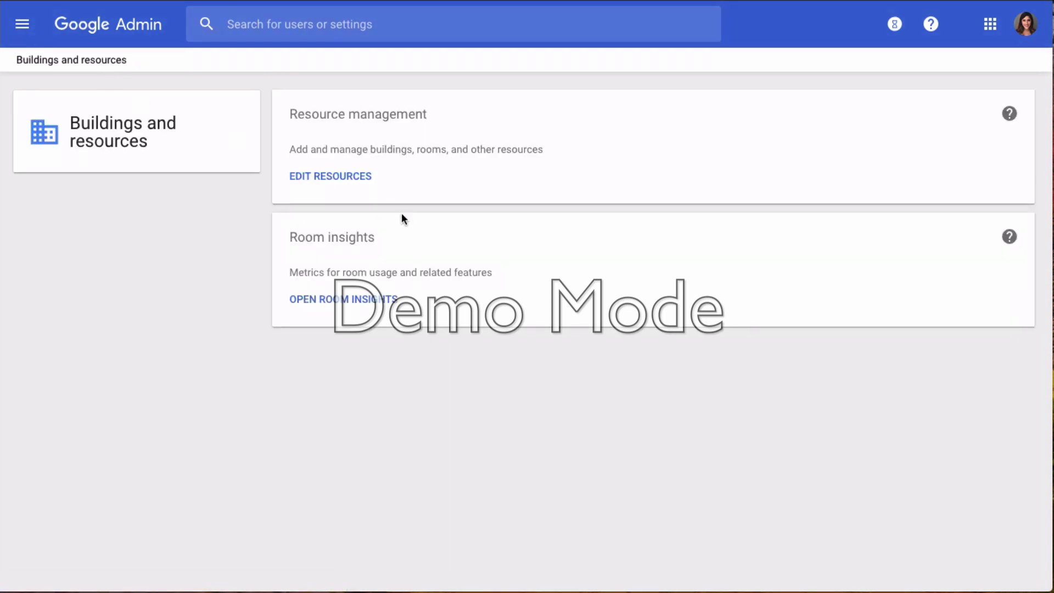
pyautogui.click(354, 178)
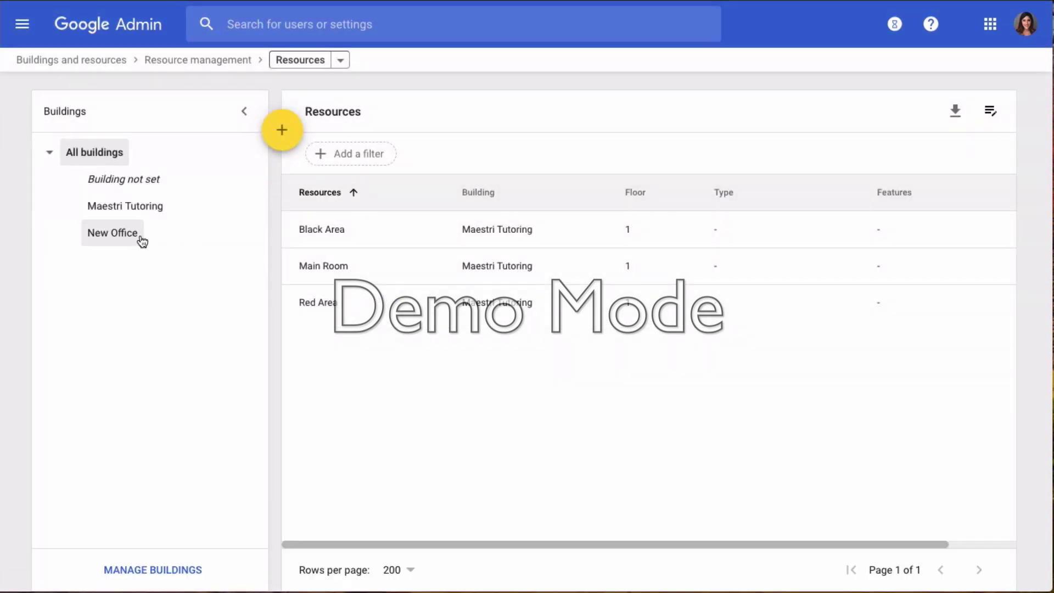
pyautogui.click(111, 240)
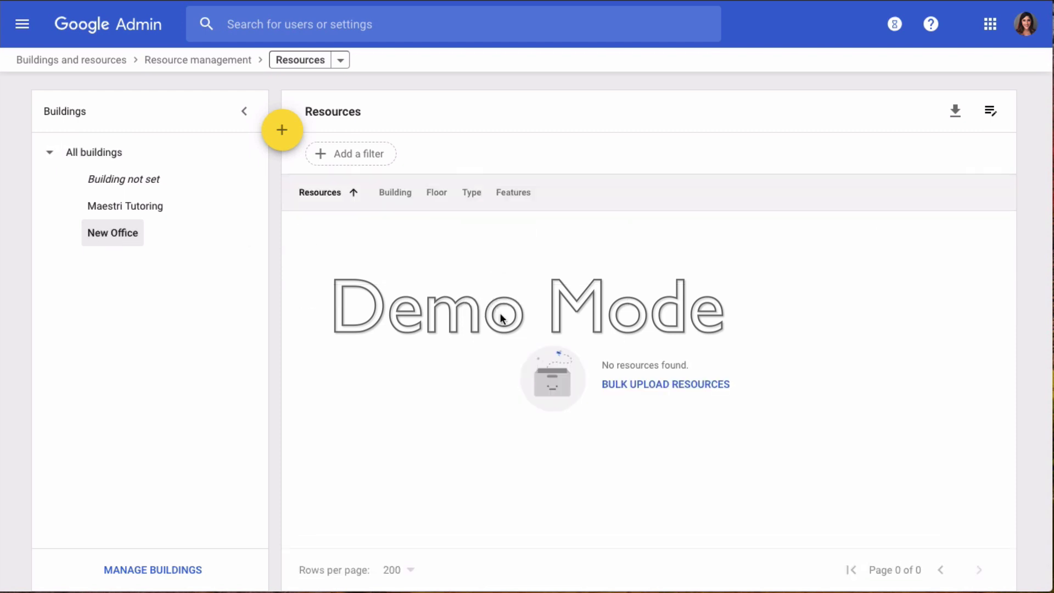
# - Start a new meeting-space resource of type 'Phone Booth 1' in the New Office building
pyautogui.click(282, 142)
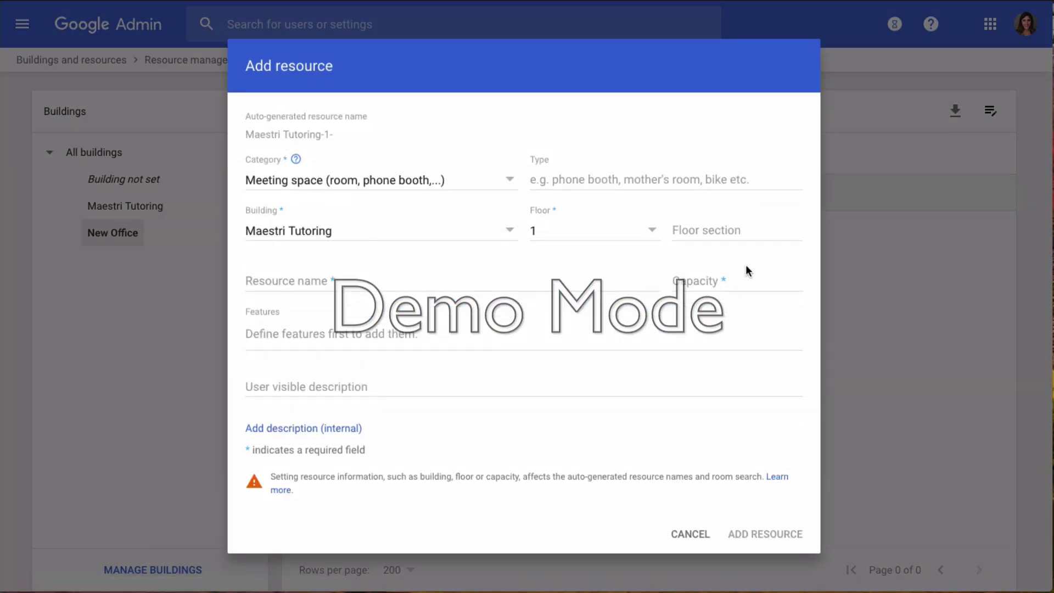
pyautogui.click(354, 188)
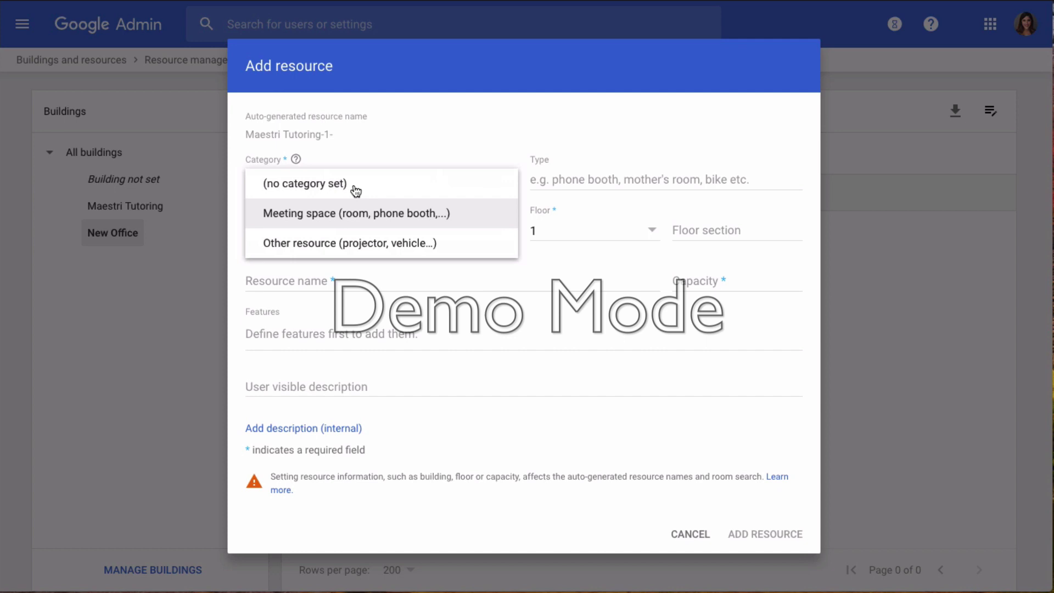
pyautogui.click(342, 214)
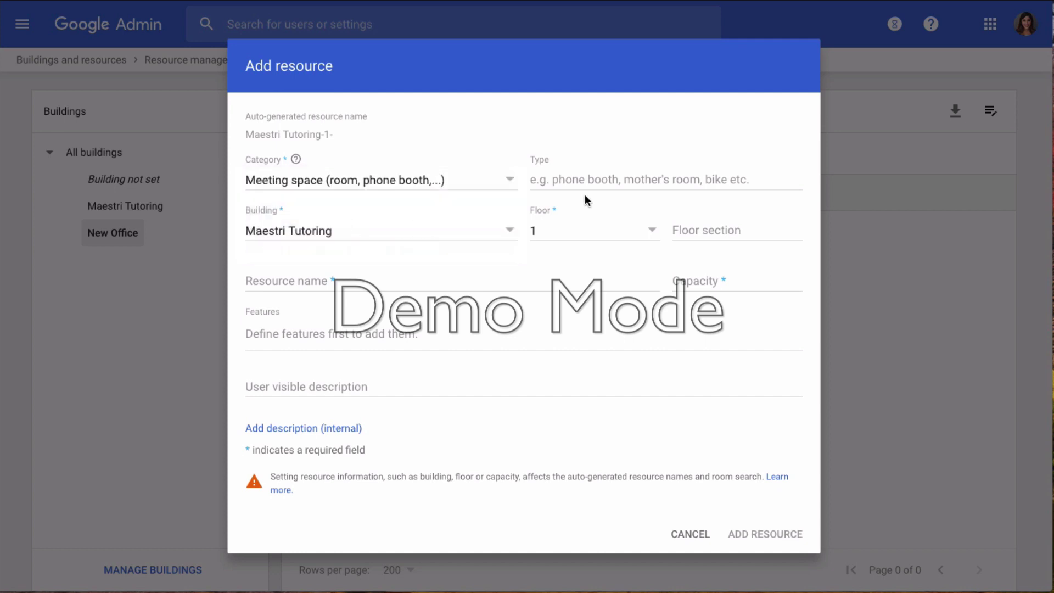
pyautogui.click(562, 183)
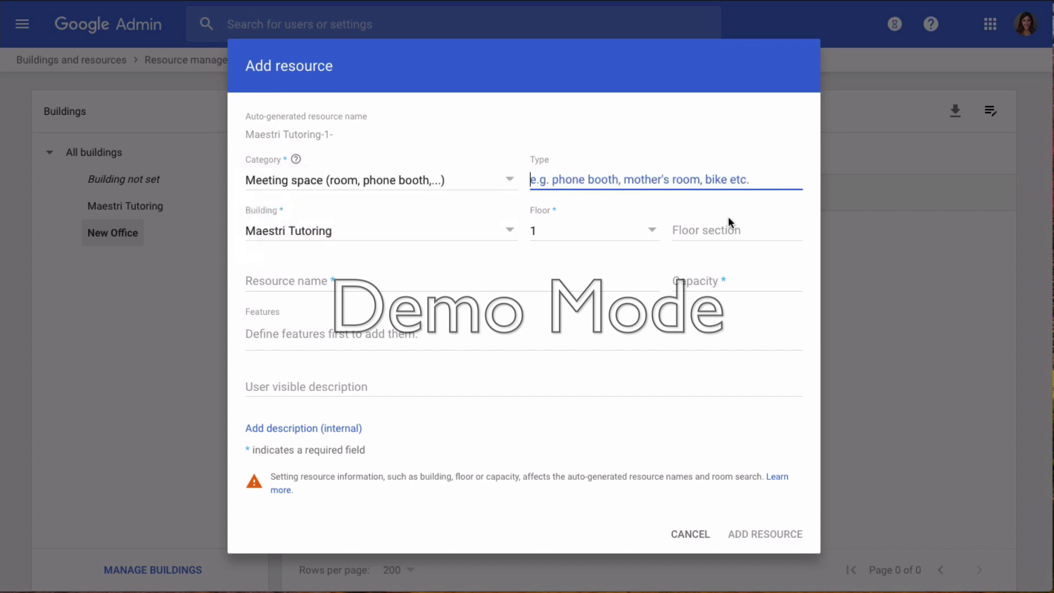
pyautogui.write('Ph')
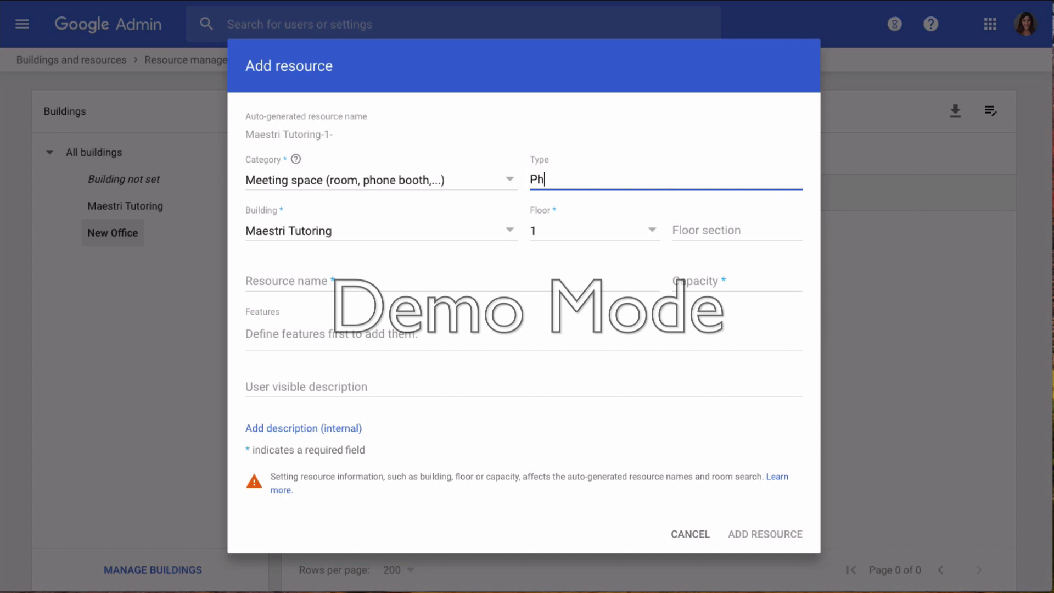
pyautogui.write('one Booth 1')
pyautogui.click(391, 233)
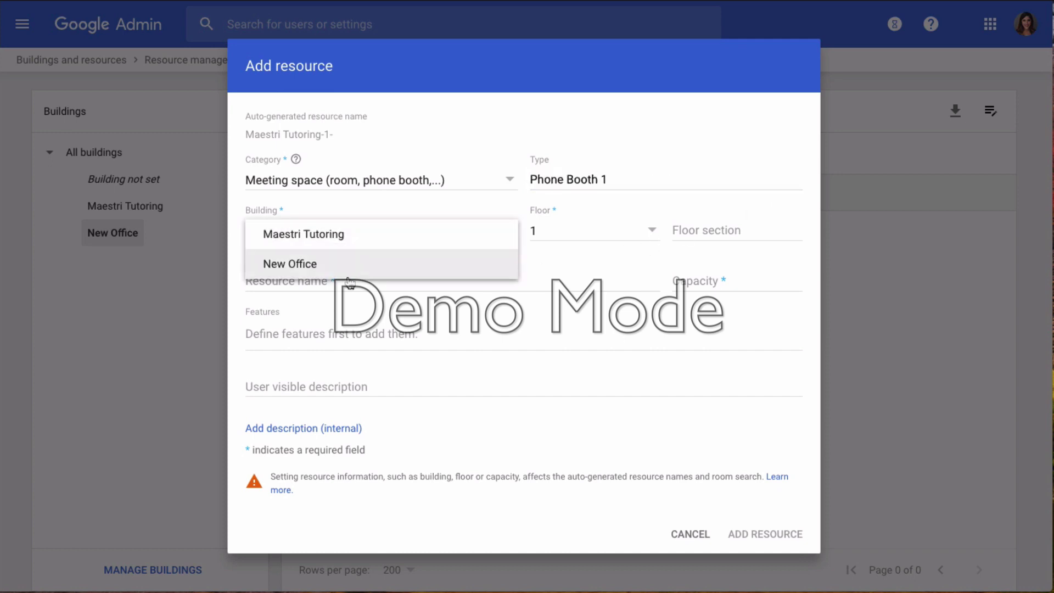
pyautogui.click(314, 267)
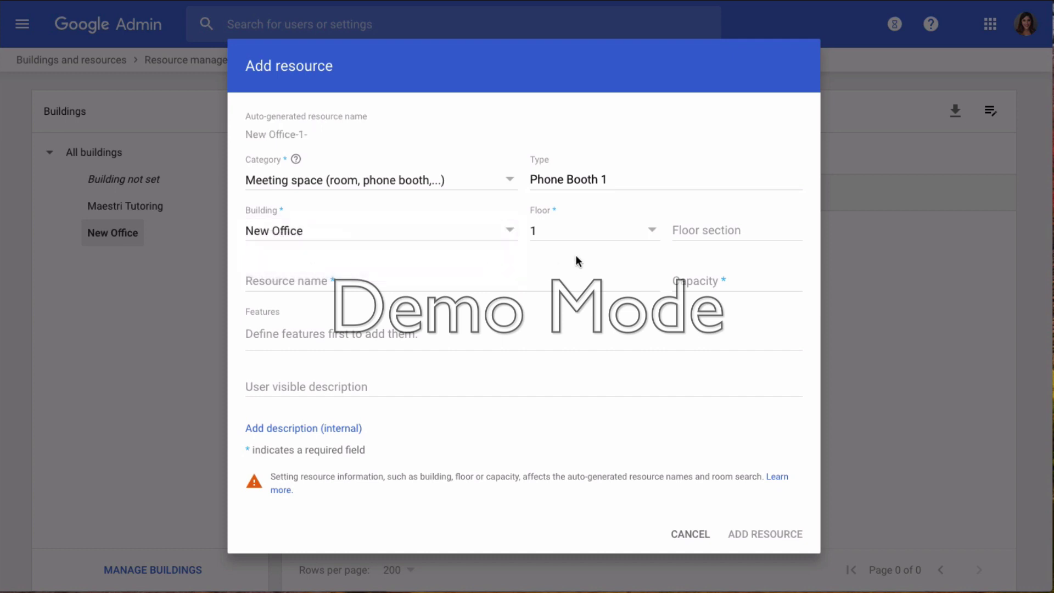
# - Name the resource 'Phone Booth 1' with capacity 1 and save it
pyautogui.click(301, 276)
pyautogui.write('Phon')
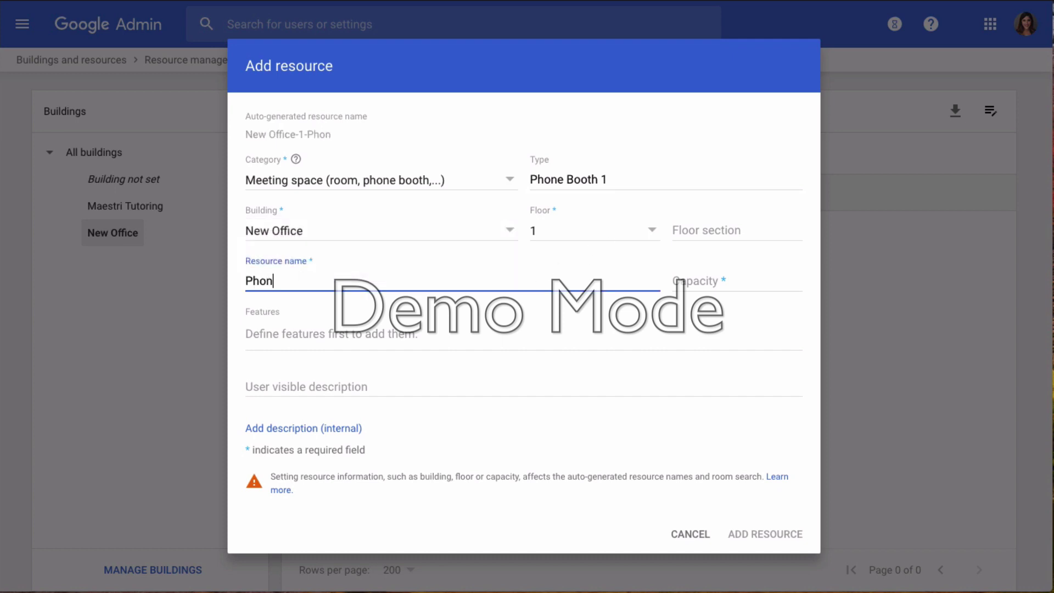
pyautogui.write('e Booth 1')
pyautogui.press('Tab')
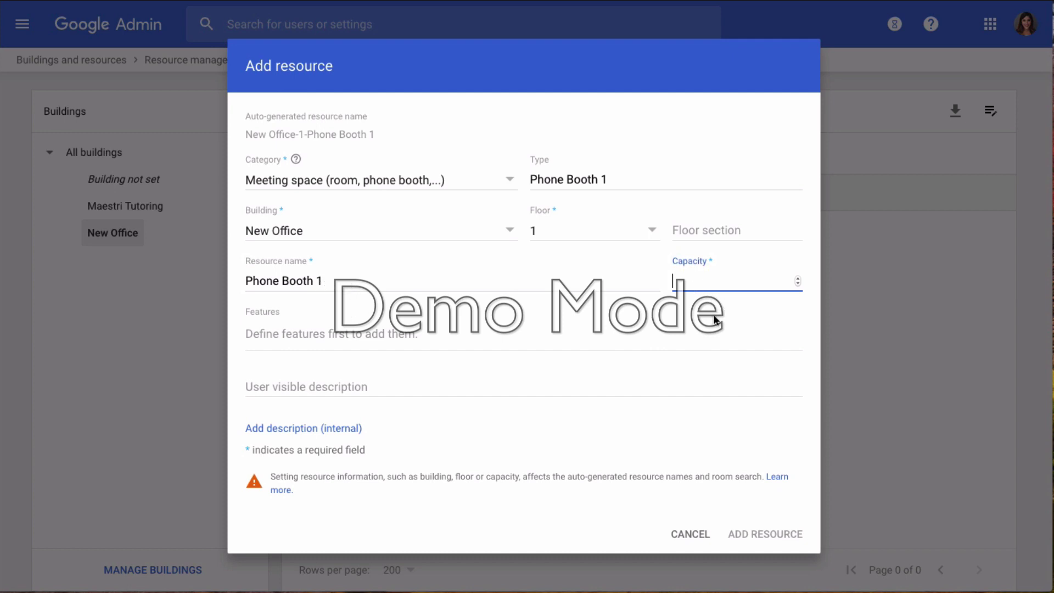
pyautogui.write('1')
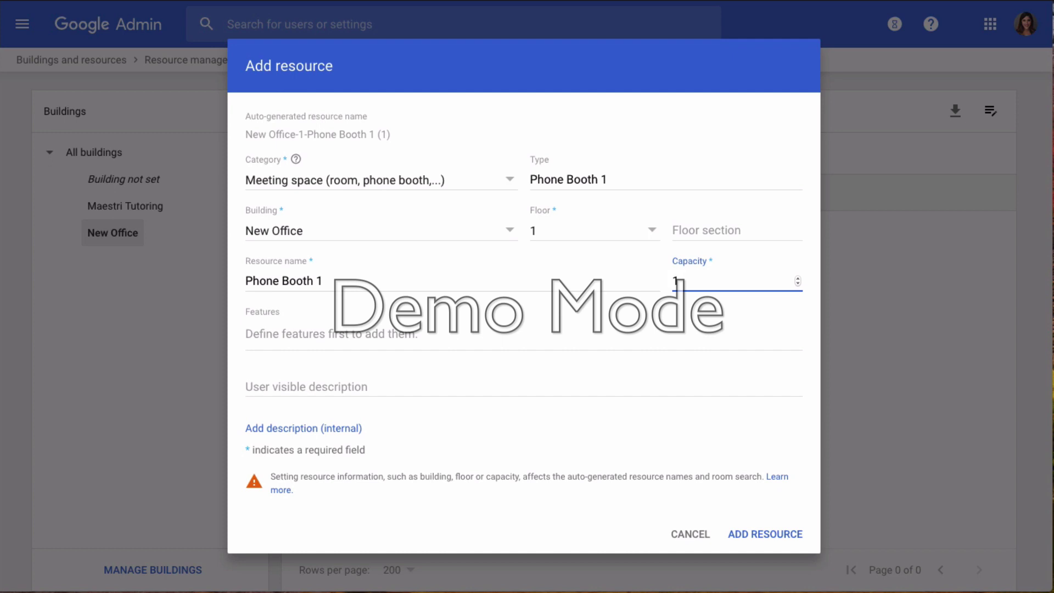
pyautogui.press('BackSpace')
pyautogui.write('4')
pyautogui.press('BackSpace')
pyautogui.write('1')
pyautogui.click(770, 532)
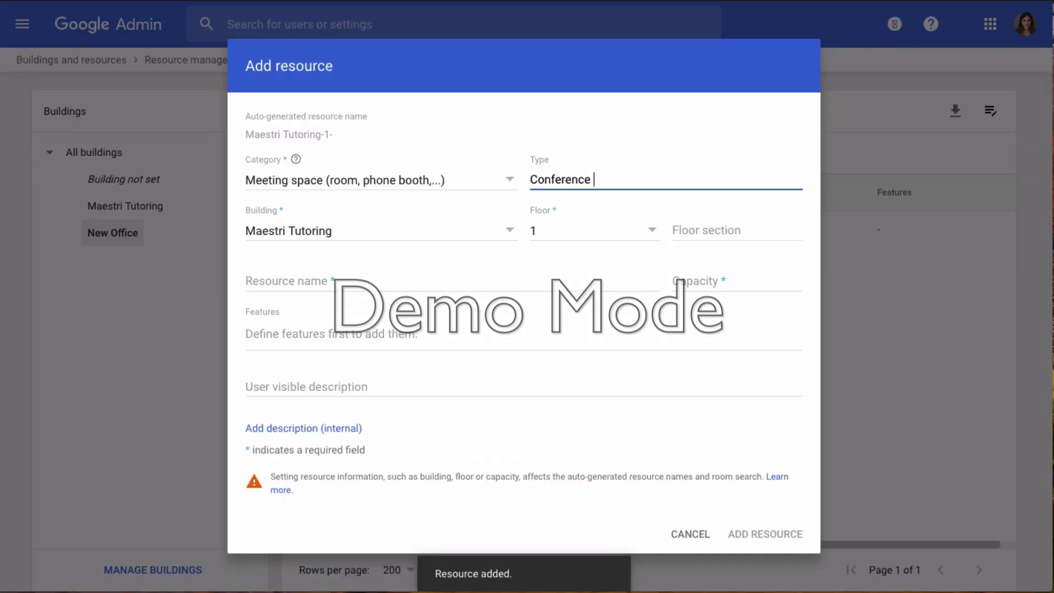
# - Add 'Conf Room', a Conference Room resource in New Office with capacity 4
pyautogui.write('Room')
pyautogui.click(376, 237)
pyautogui.click(332, 265)
pyautogui.click(323, 283)
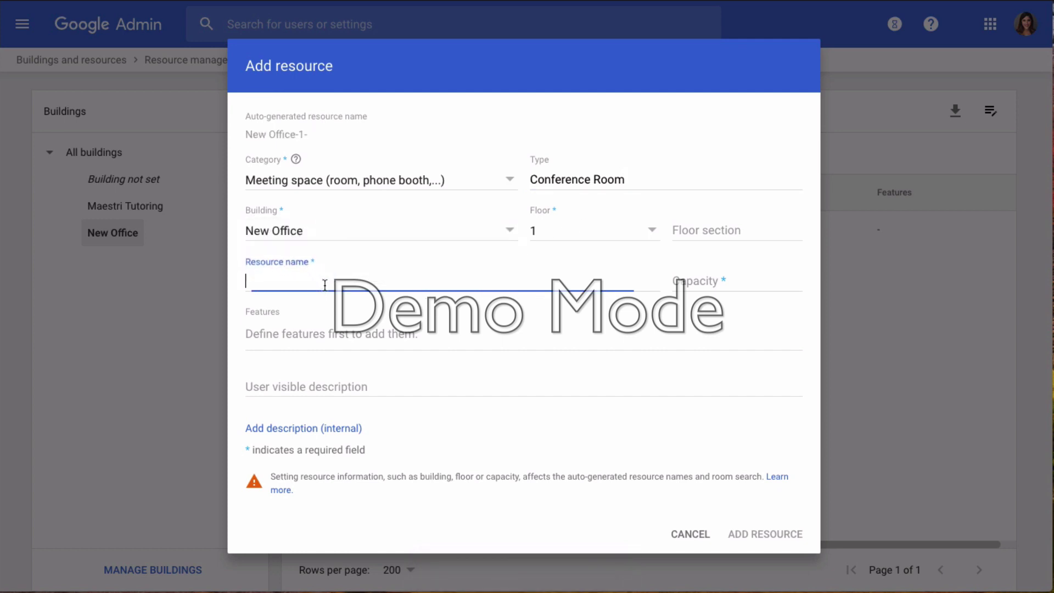
pyautogui.write('Conf Room')
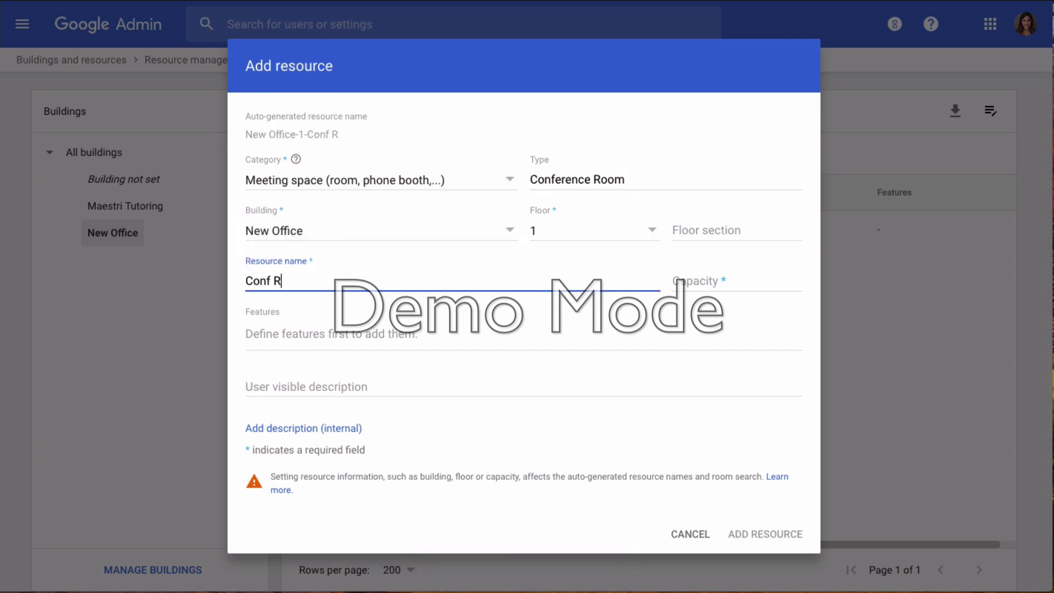
pyautogui.click(695, 285)
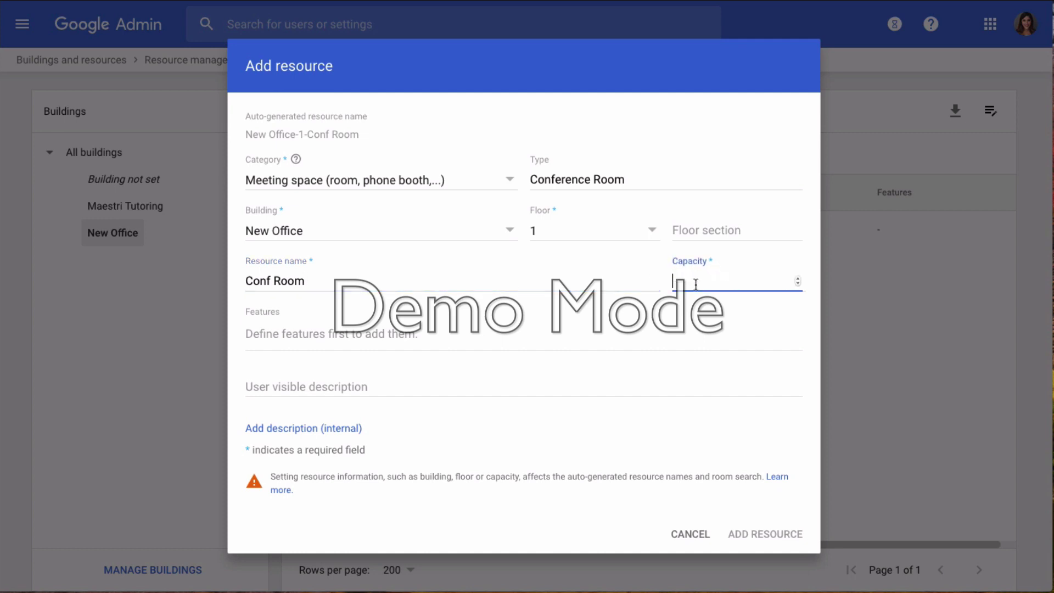
pyautogui.write('4')
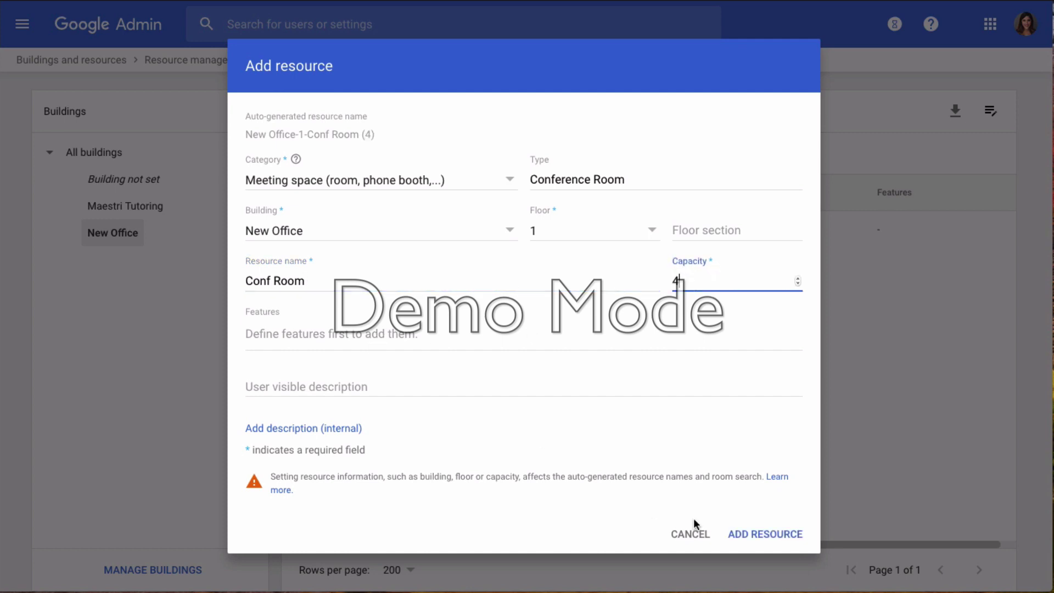
pyautogui.click(777, 535)
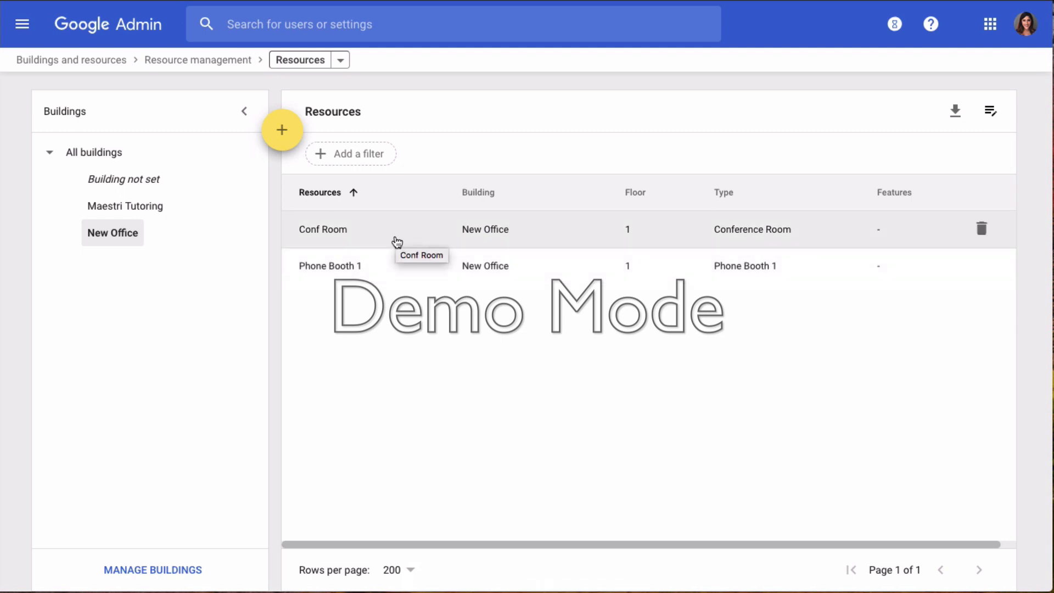
# - Collapse All buildings and review the TEST event's 3:00pm–4:00pm start and end times in Calendar
pyautogui.click(51, 154)
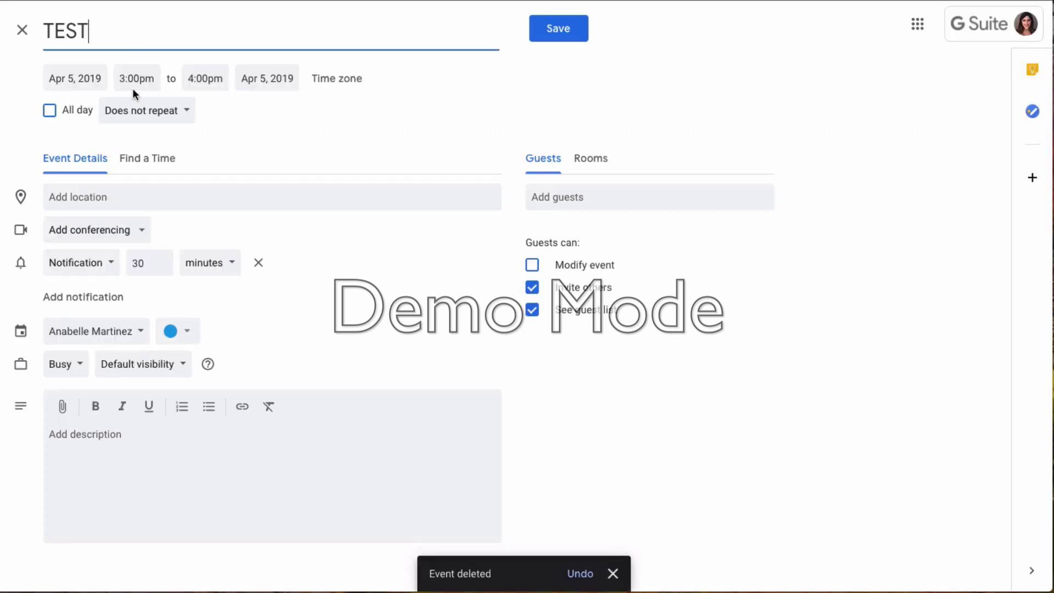
pyautogui.click(127, 78)
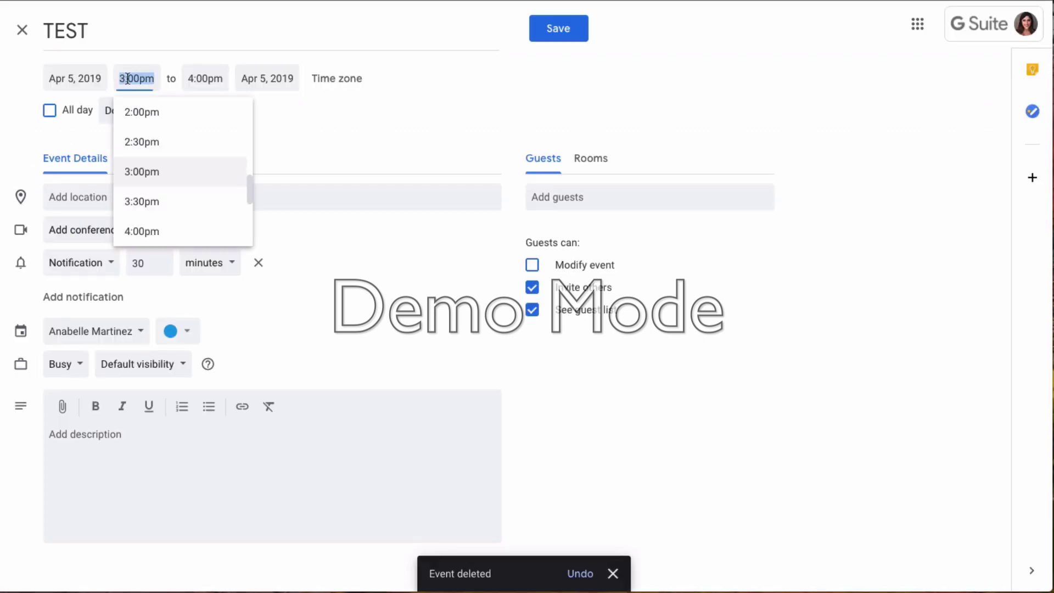
pyautogui.click(191, 78)
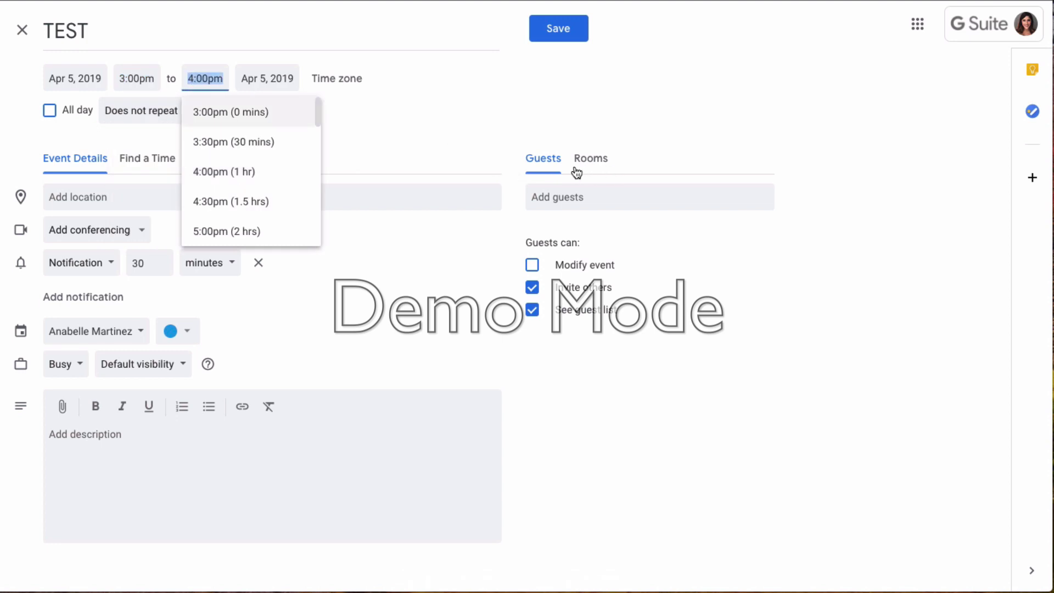
pyautogui.click(529, 118)
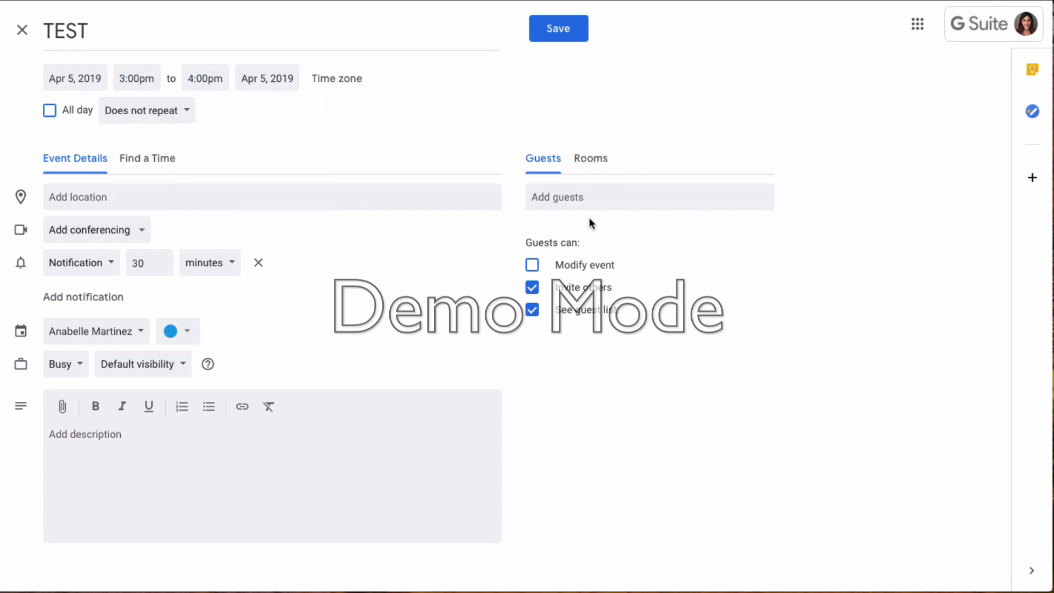
# - Show the event's room choices and expand New Office to reveal Conf Room and Phone Booth 1
pyautogui.click(586, 163)
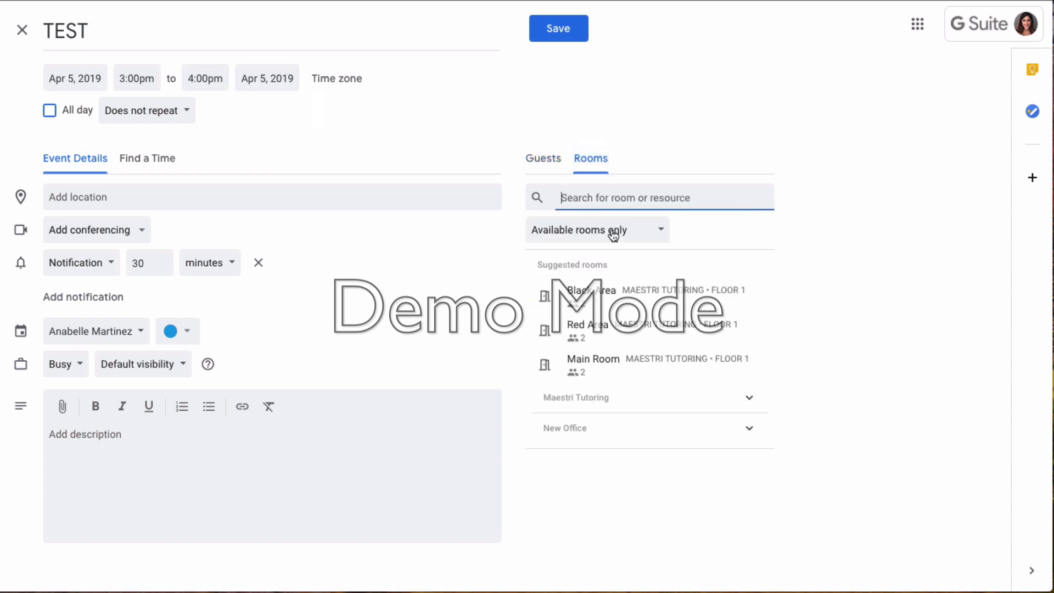
pyautogui.moveTo(592, 307)
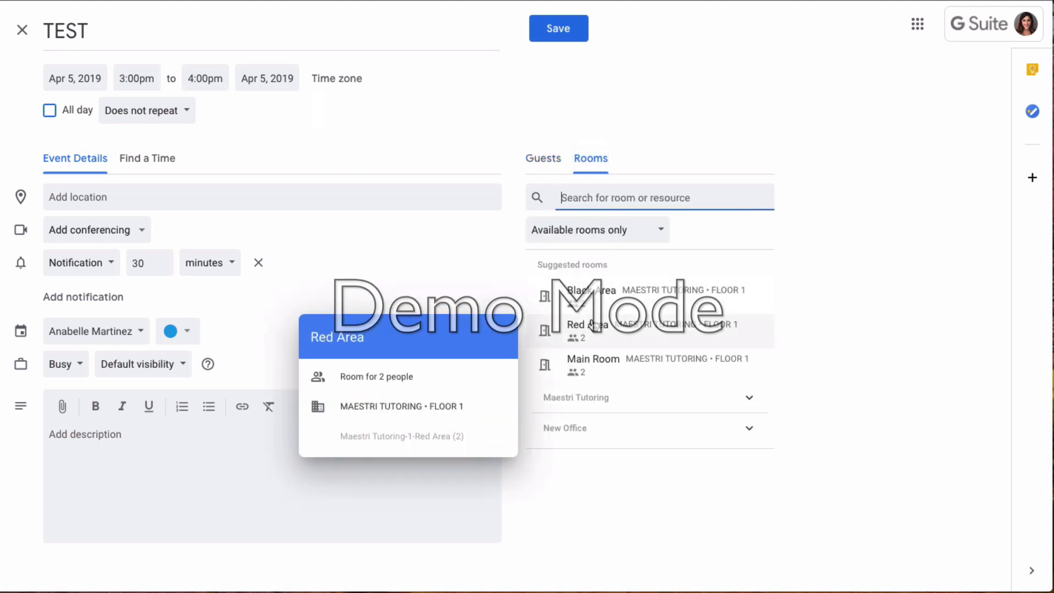
pyautogui.moveTo(606, 368)
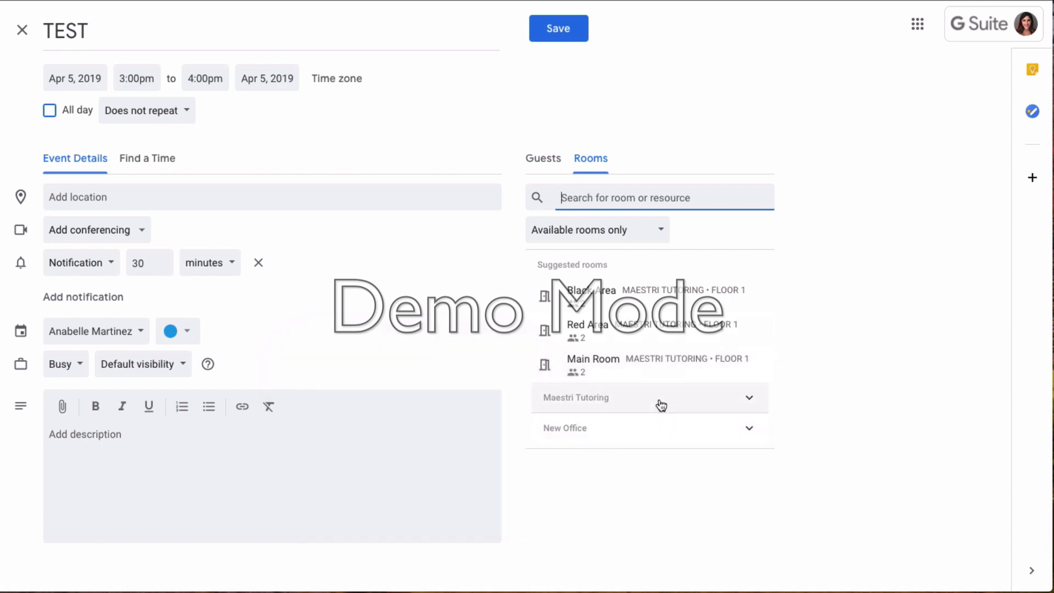
pyautogui.click(737, 436)
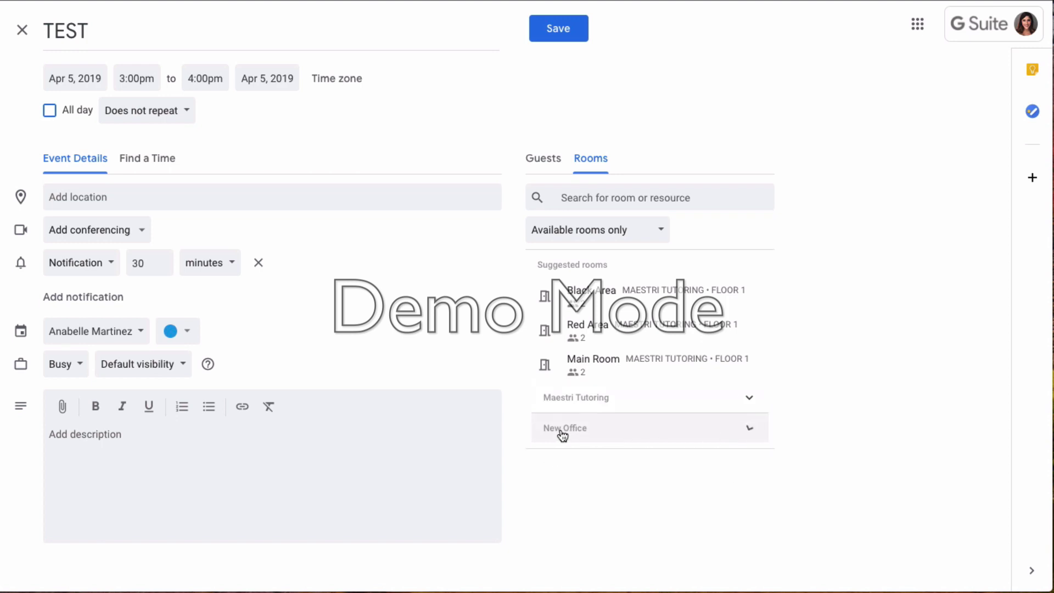
pyautogui.moveTo(615, 455)
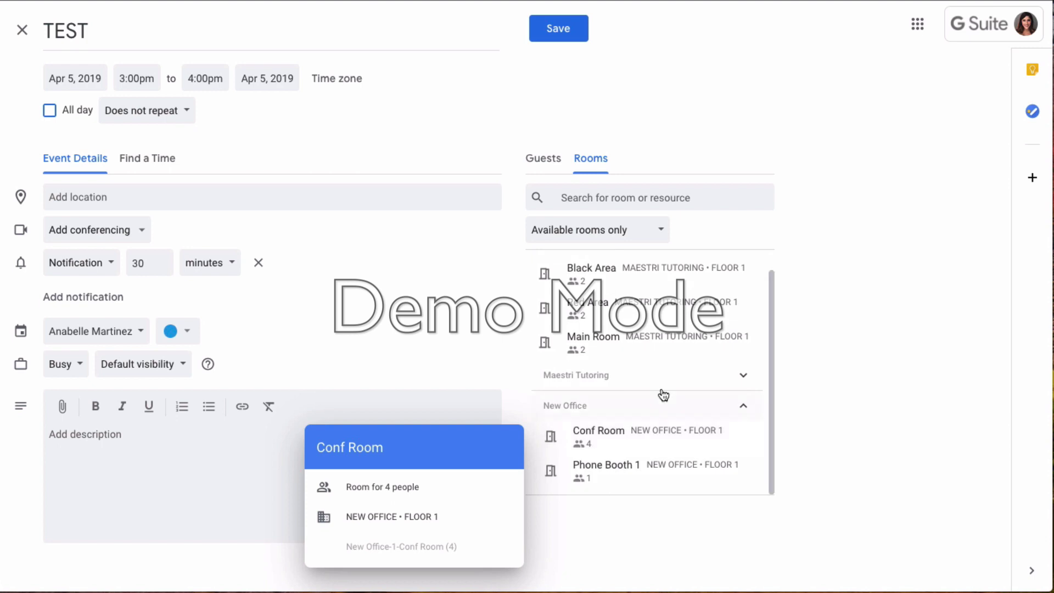
pyautogui.moveTo(613, 475)
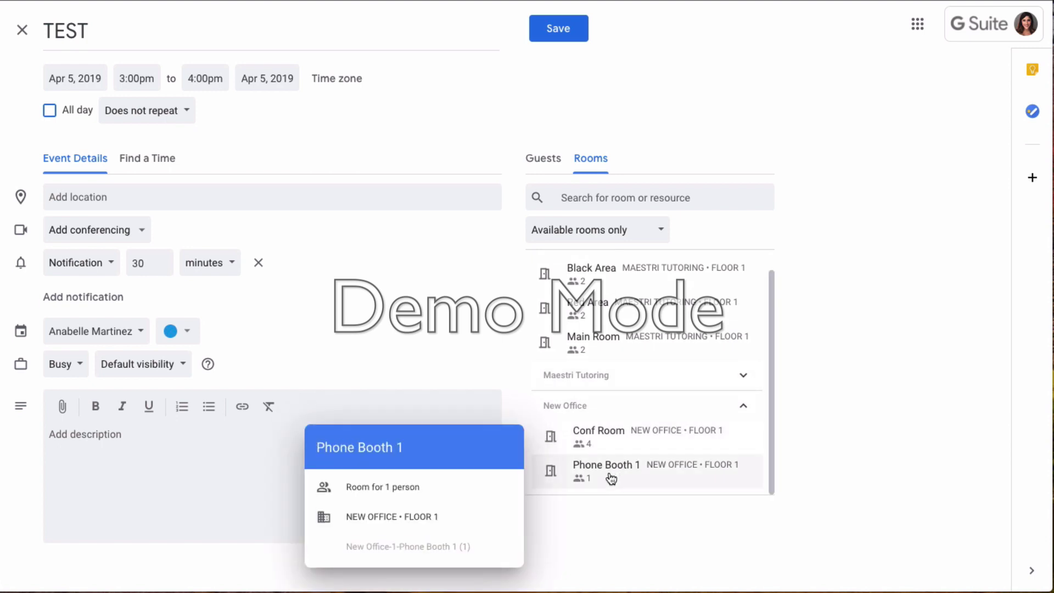
# - Book Conf Room for TEST, making its location 'New Office-1-Conf Room (4)'
pyautogui.click(631, 441)
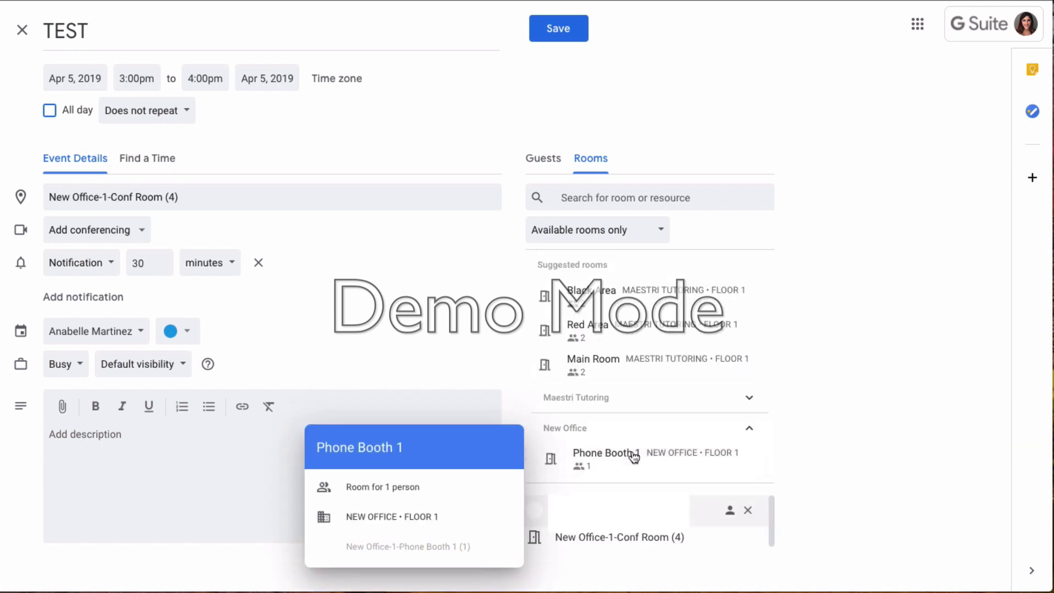
pyautogui.moveTo(200, 204); pyautogui.dragTo(47, 203)
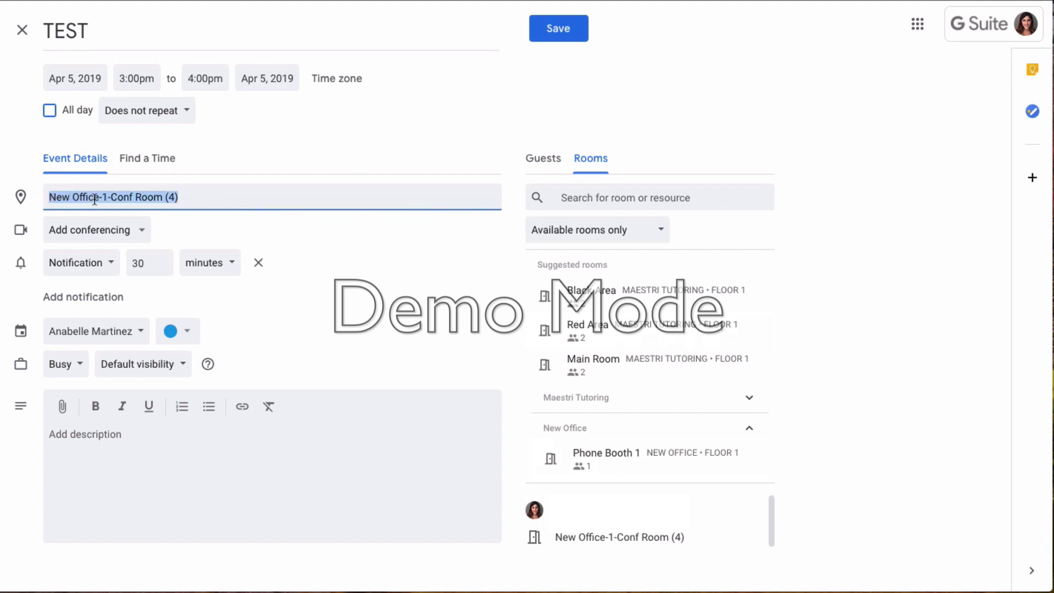
pyautogui.click(195, 203)
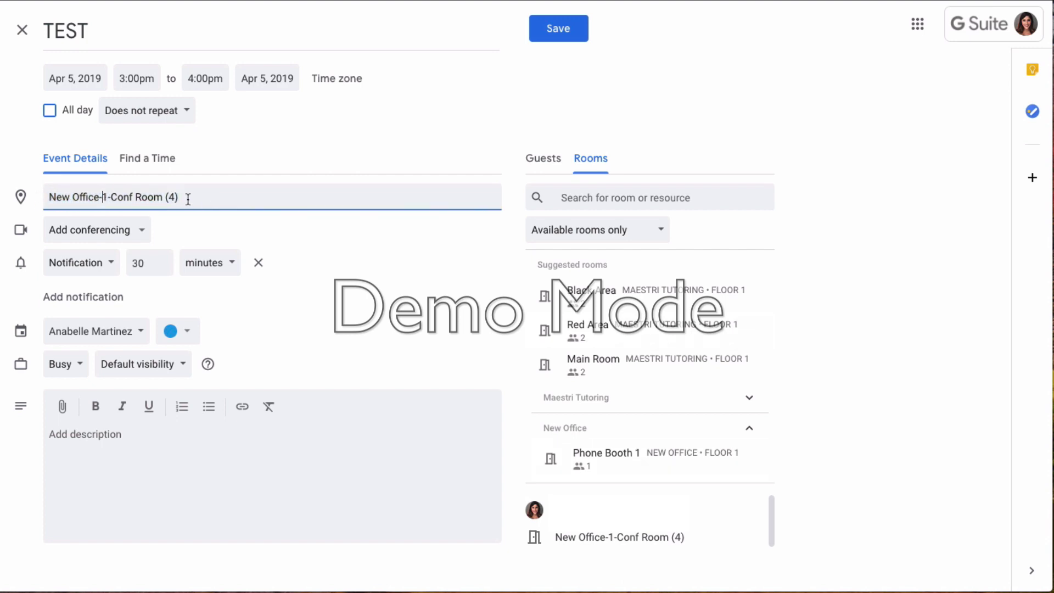